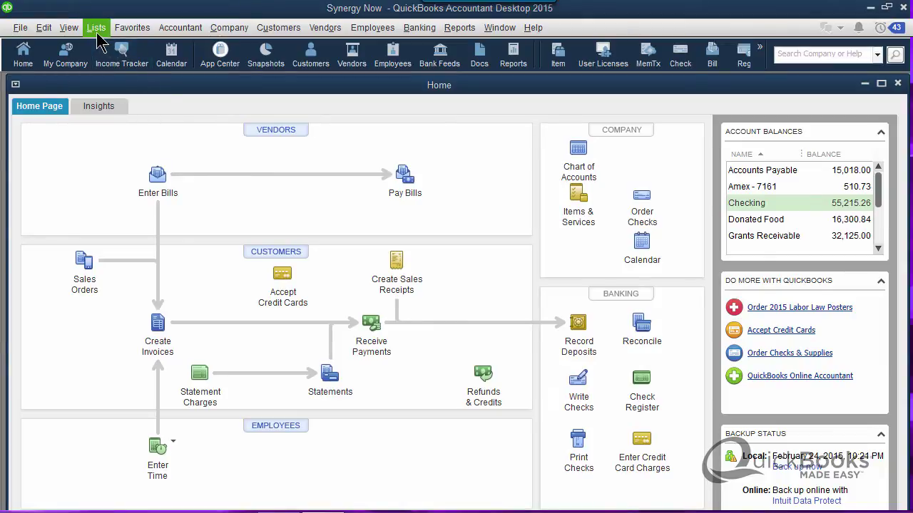
Open the Customer Center and compare the names and billing addresses of the two duplicate customers with 750.00 and 250.00 balances
click(269, 31)
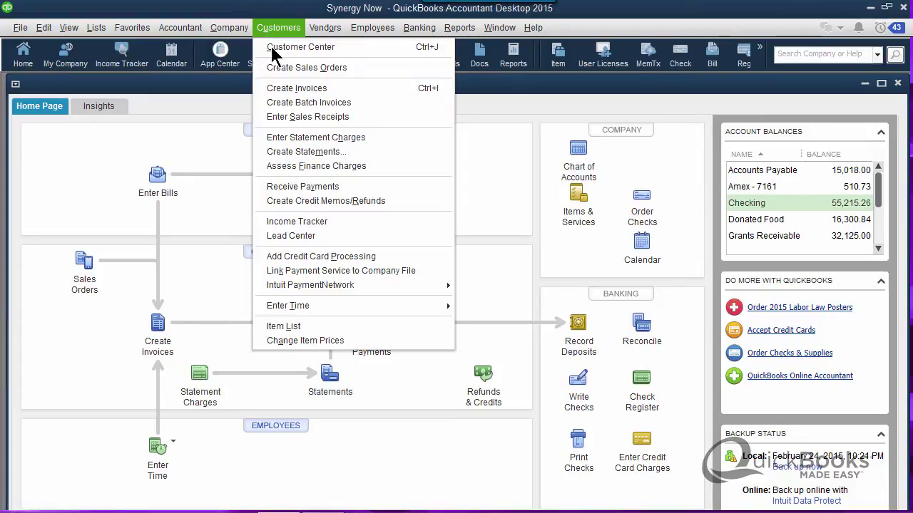
click(274, 50)
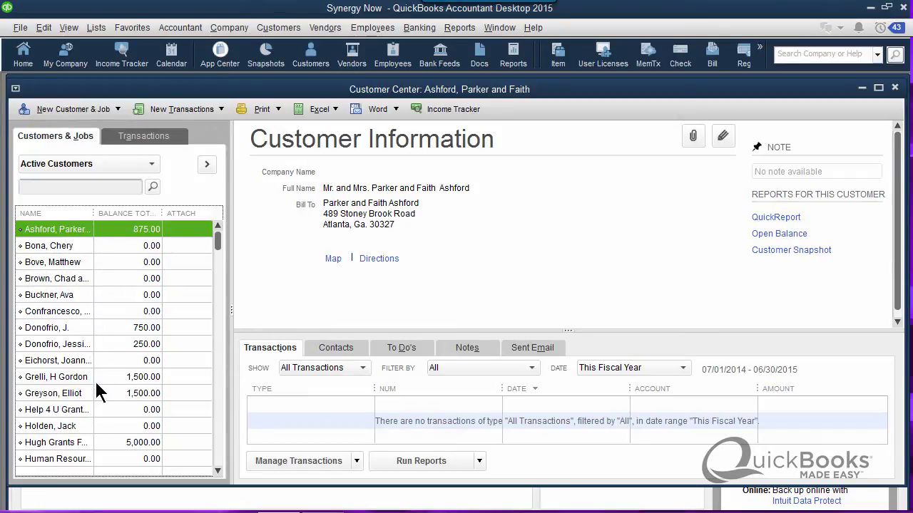
click(74, 332)
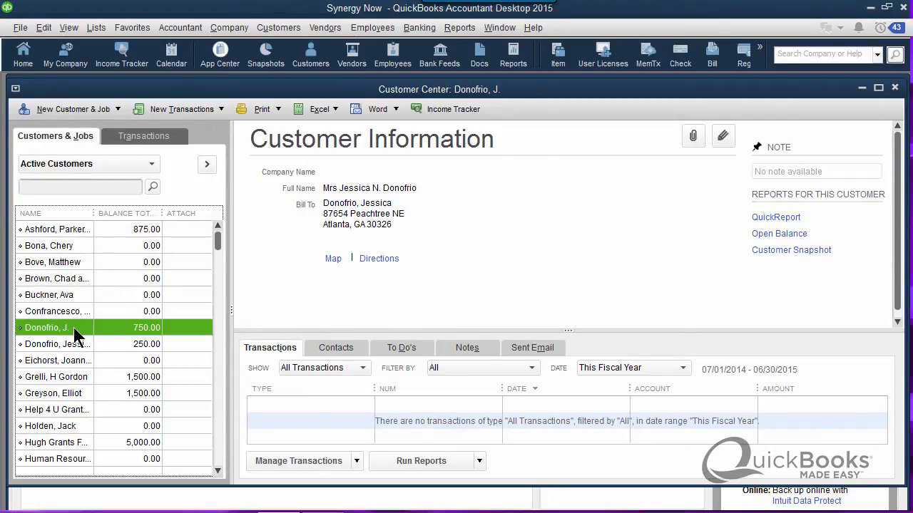
click(81, 348)
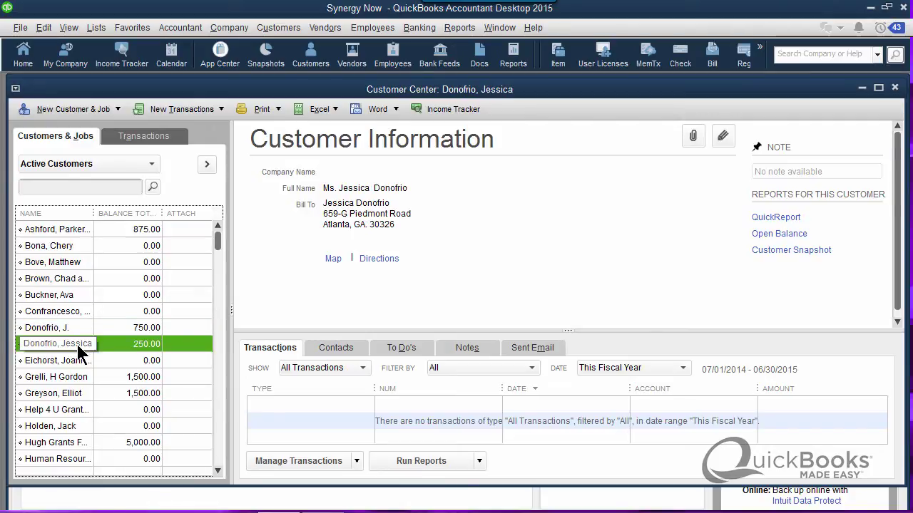
click(77, 330)
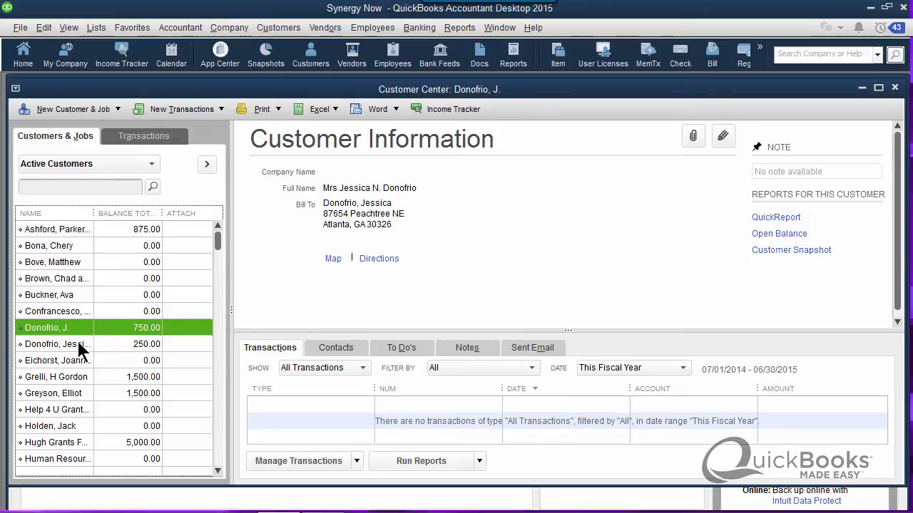
click(79, 345)
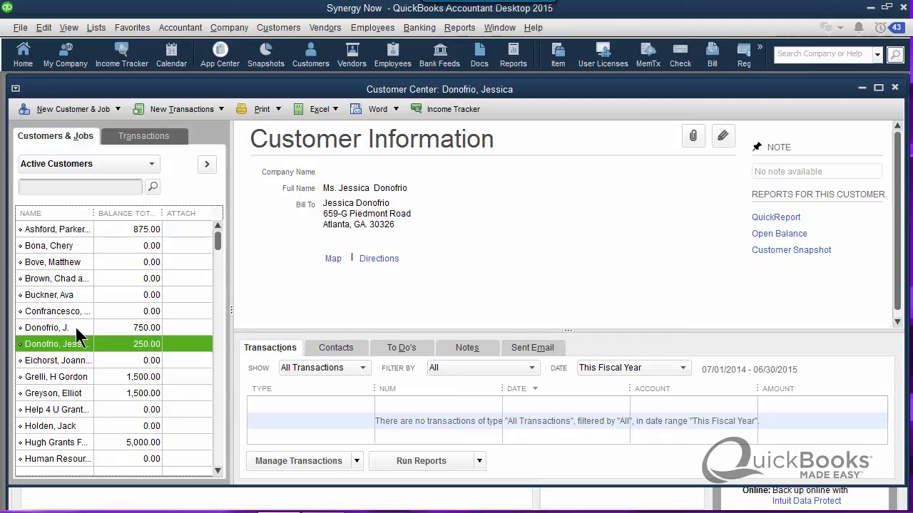
click(76, 327)
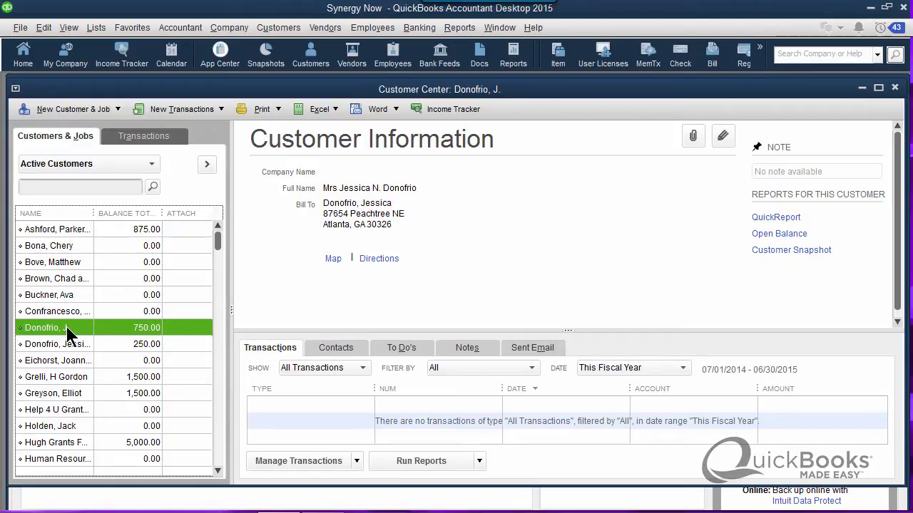
click(77, 343)
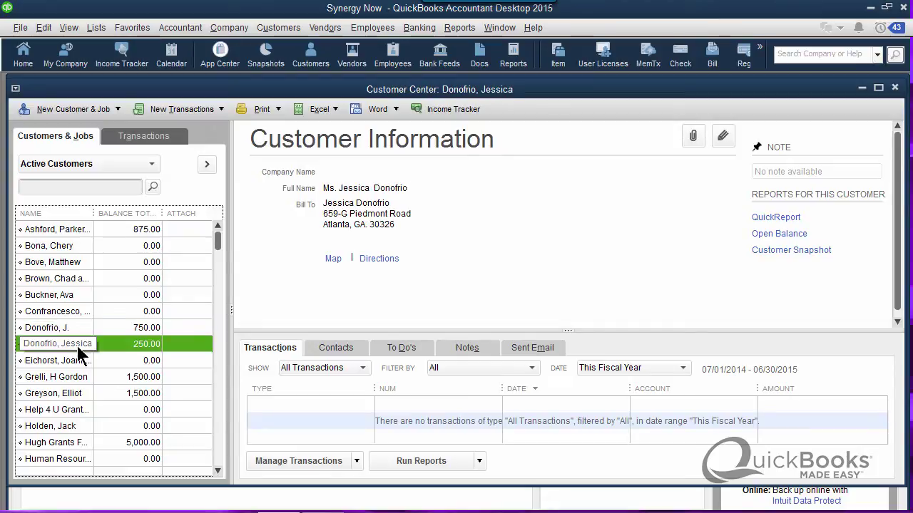
click(75, 327)
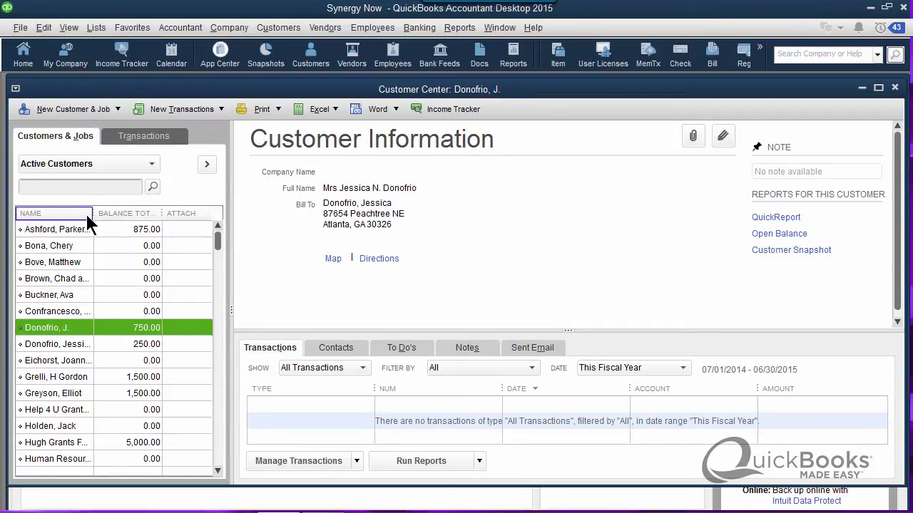
Widen the customer list's Name column and review the address records of both duplicate customers
drag(89, 214, 118, 214)
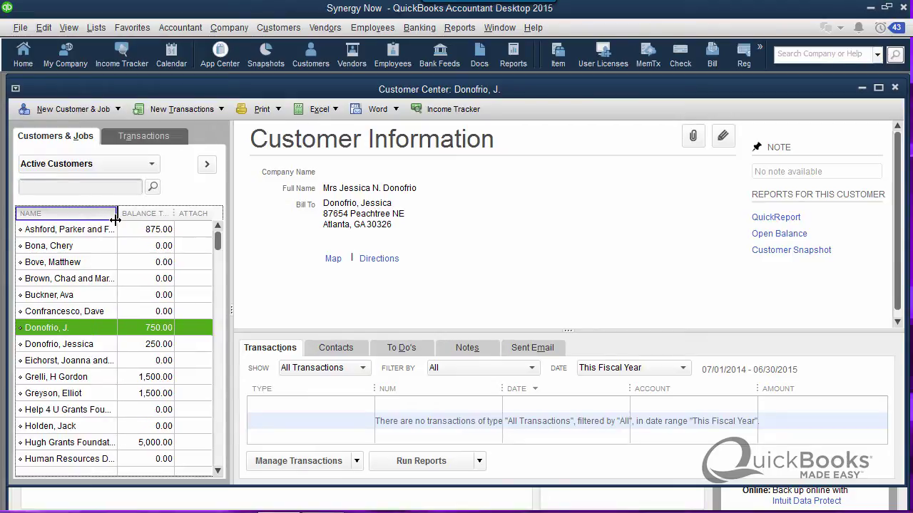
double_click(78, 345)
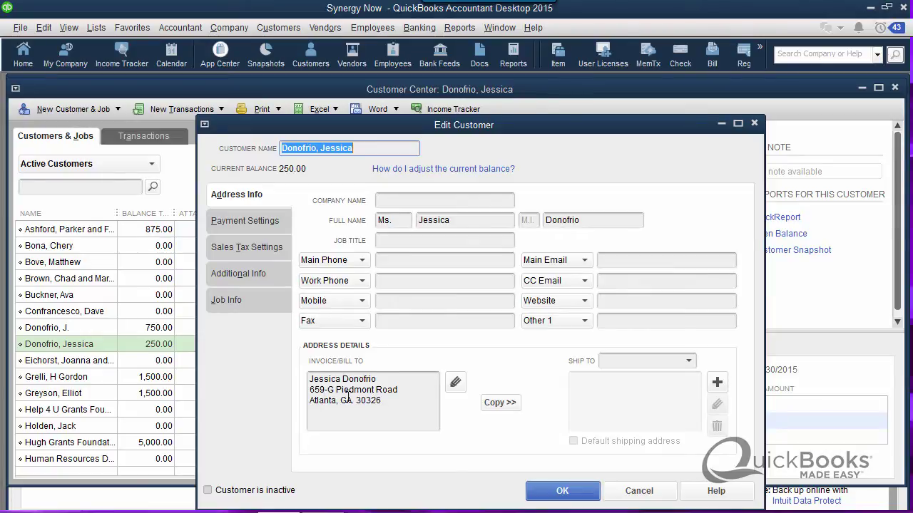
key(Escape)
double_click(87, 327)
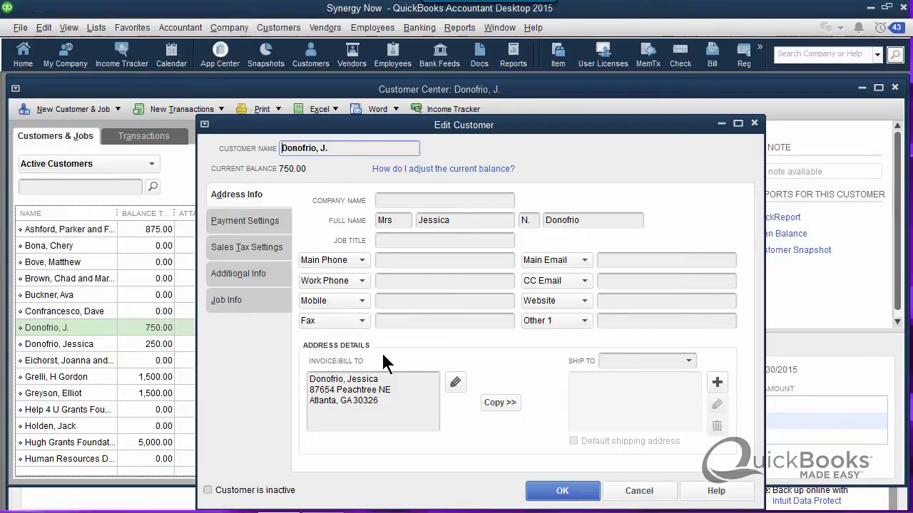
key(Return)
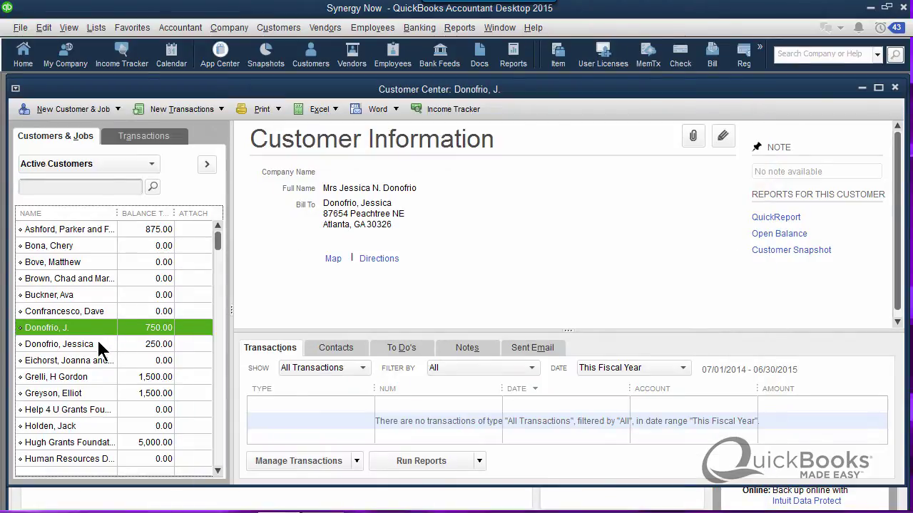
double_click(59, 345)
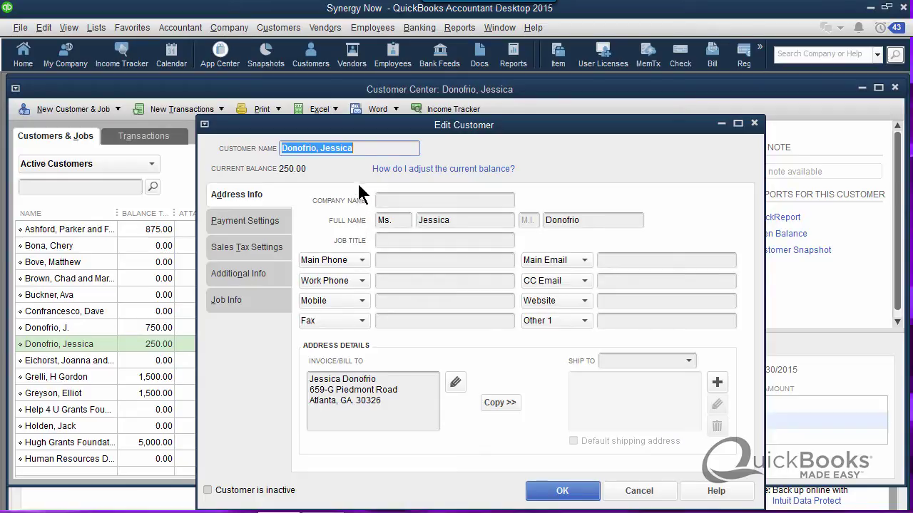
drag(354, 148, 278, 153)
key(Escape)
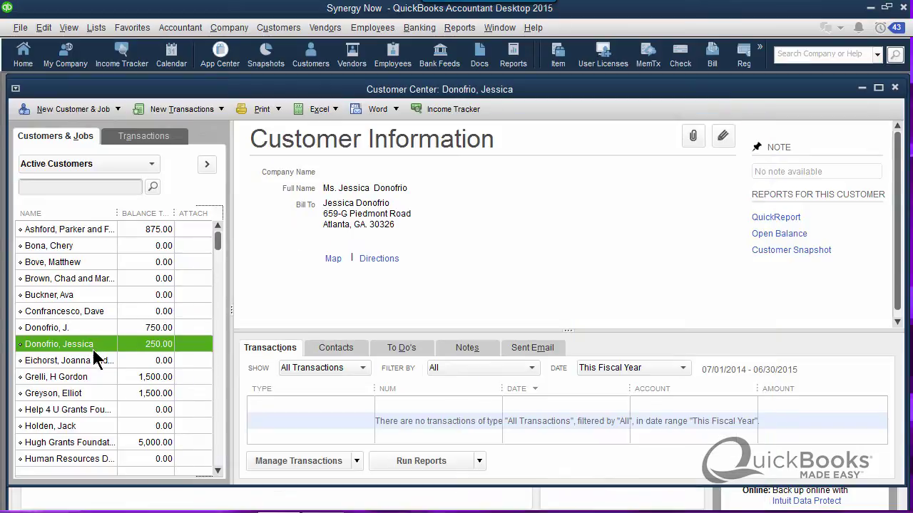
Copy the customer name from the record of the duplicate customer with the 250.00 balance
double_click(93, 345)
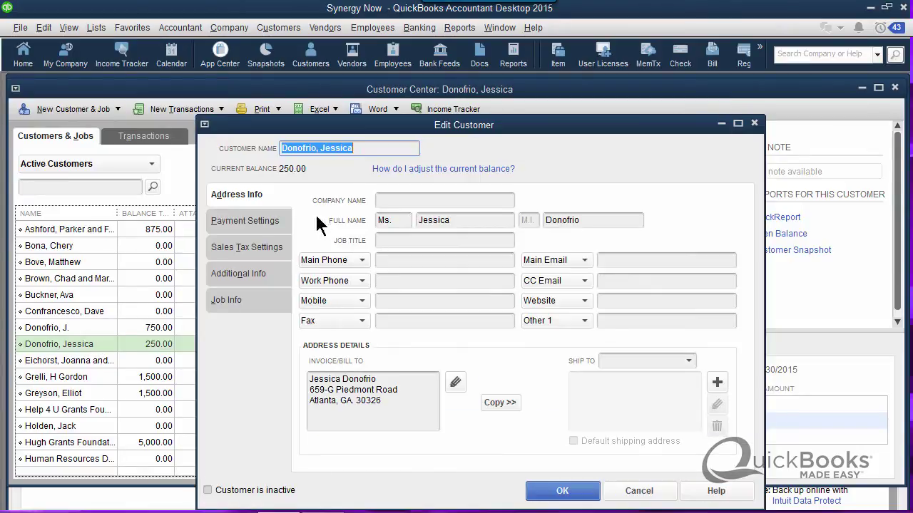
drag(357, 147, 245, 147)
key(ctrl+c)
click(565, 492)
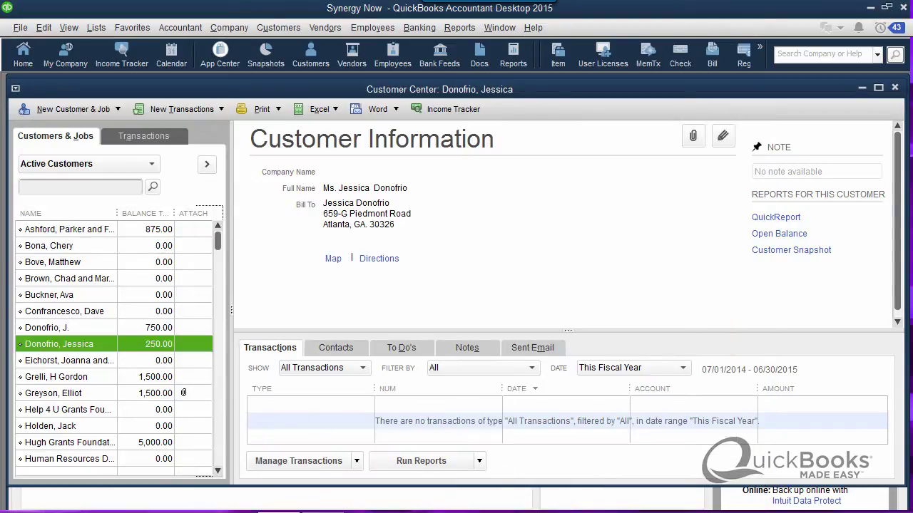
Replace the 750.00-balance duplicate's customer name with the copied name, save it and merge the two customers
double_click(77, 327)
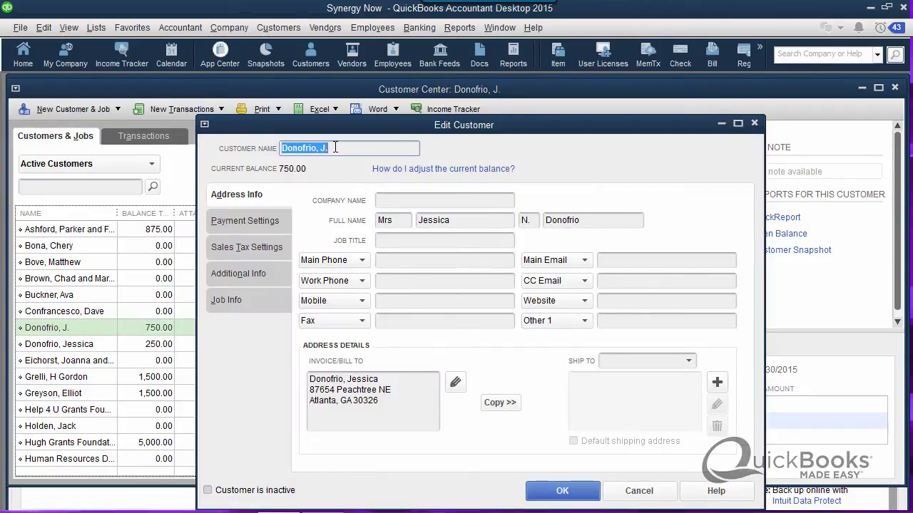
drag(332, 147, 275, 148)
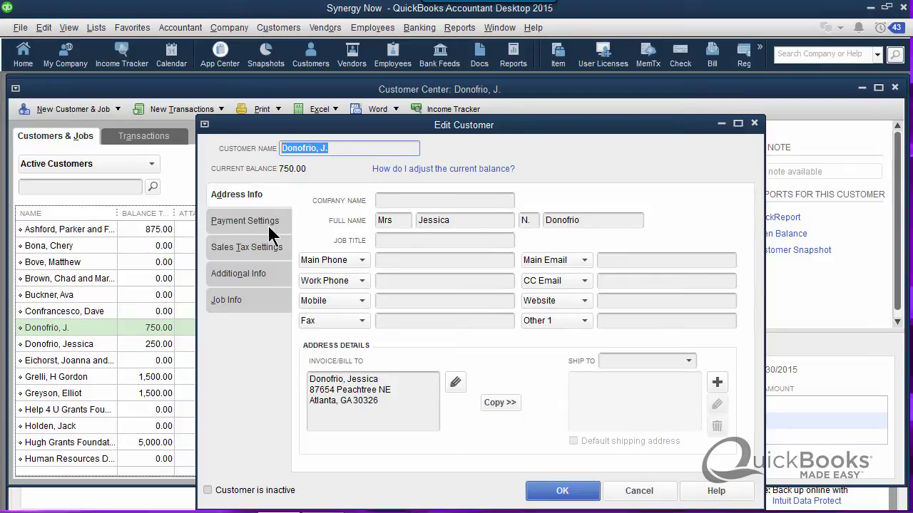
key(ctrl+v)
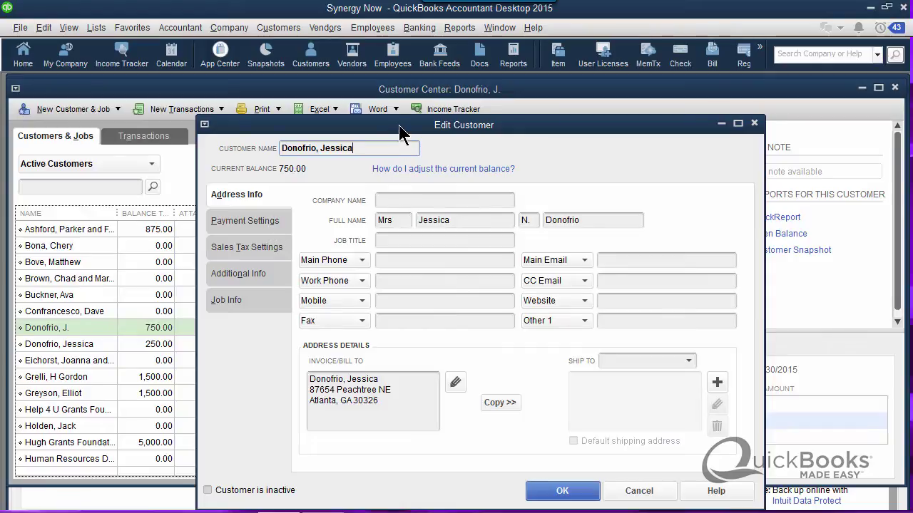
drag(398, 124, 410, 80)
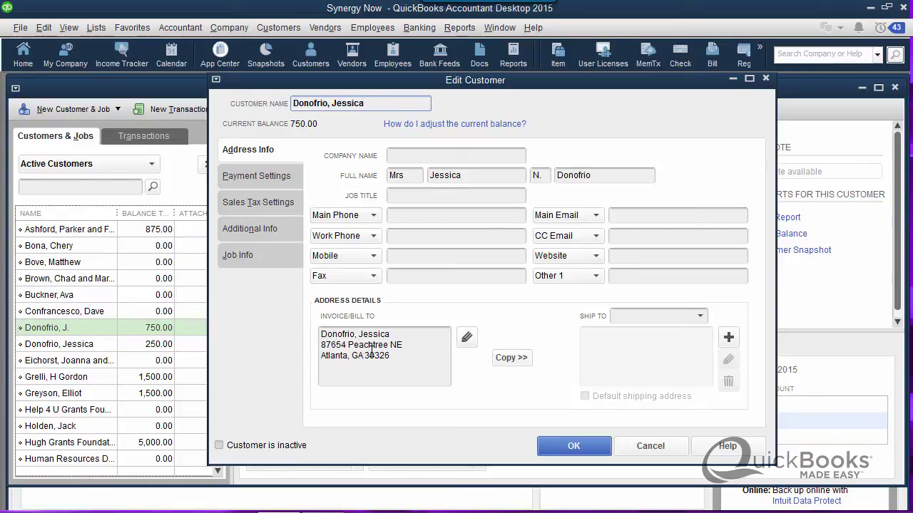
click(576, 442)
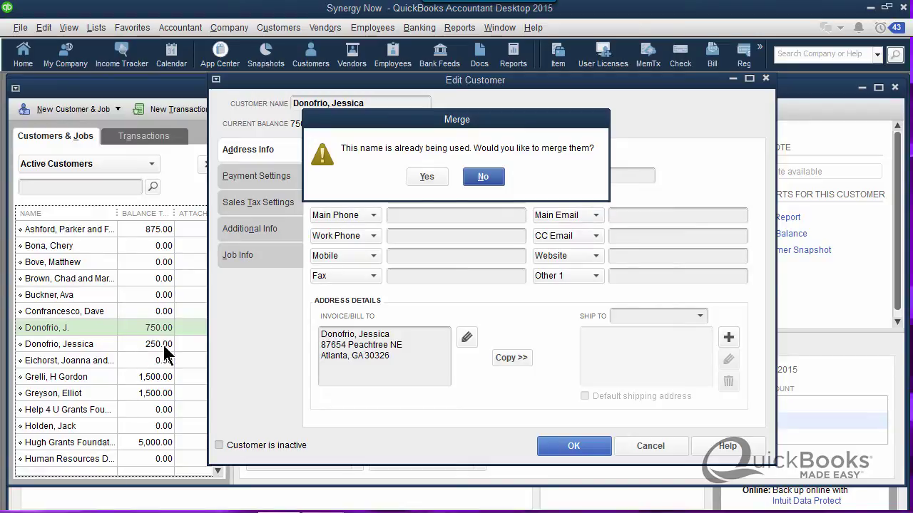
click(427, 176)
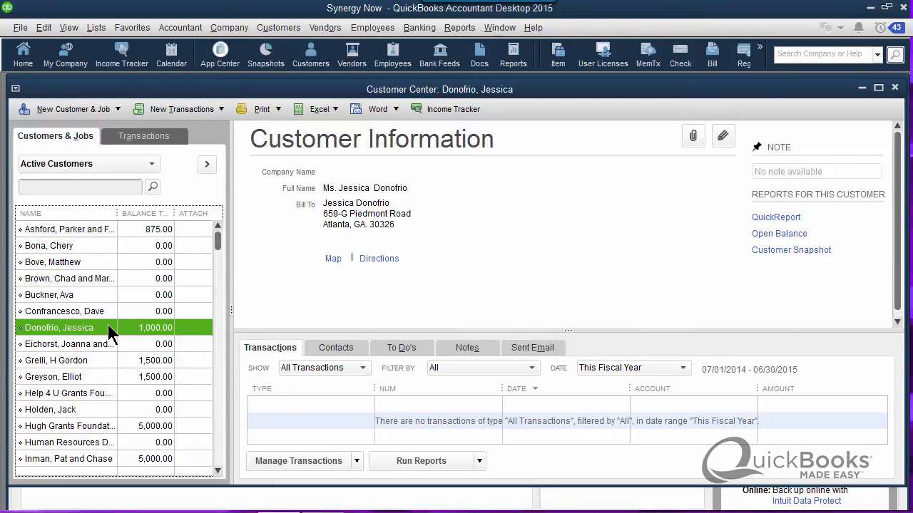
Review the merged customer's name and address details in its record
double_click(110, 333)
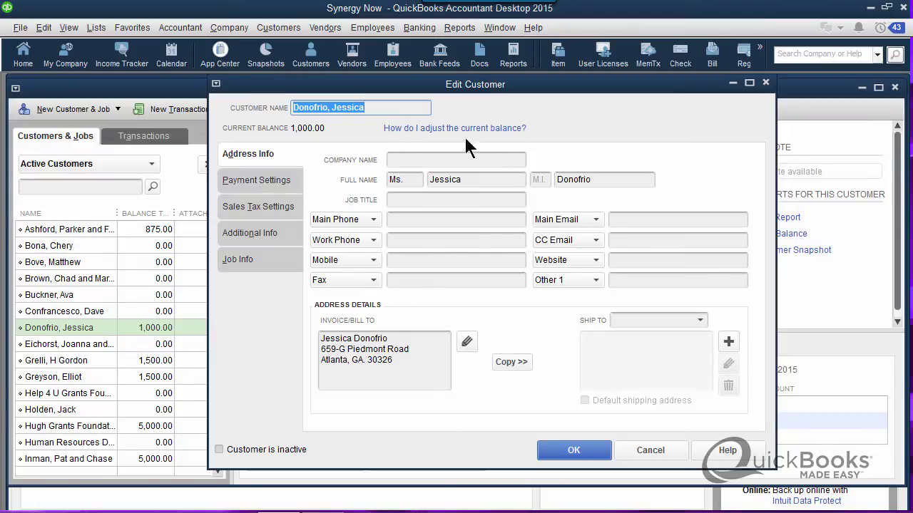
drag(377, 107, 285, 112)
click(575, 451)
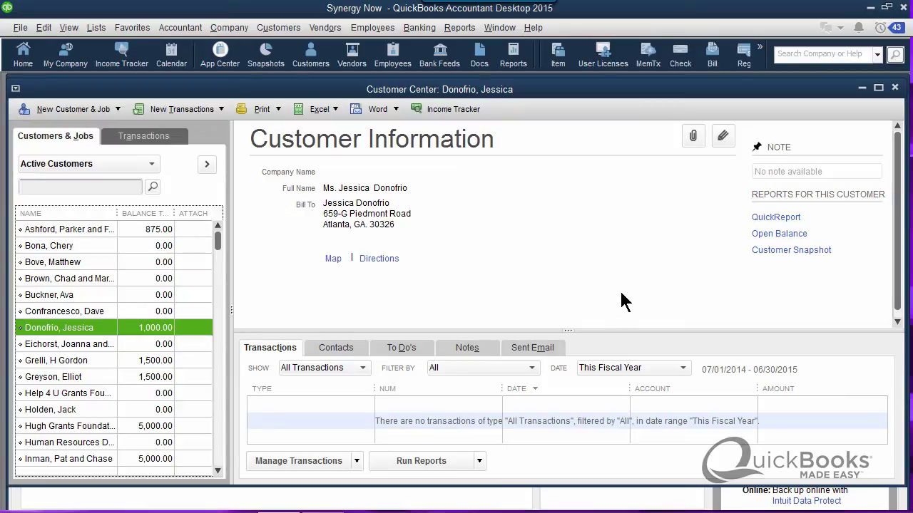
click(330, 30)
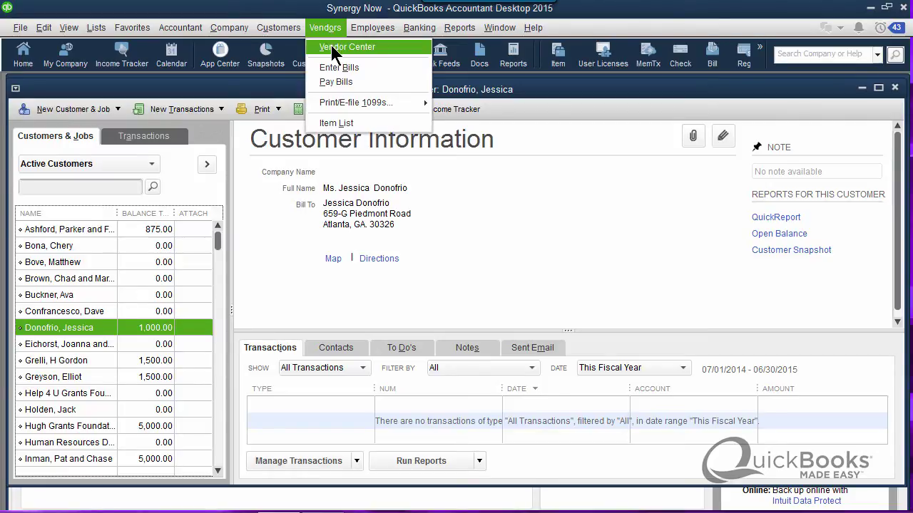
click(331, 46)
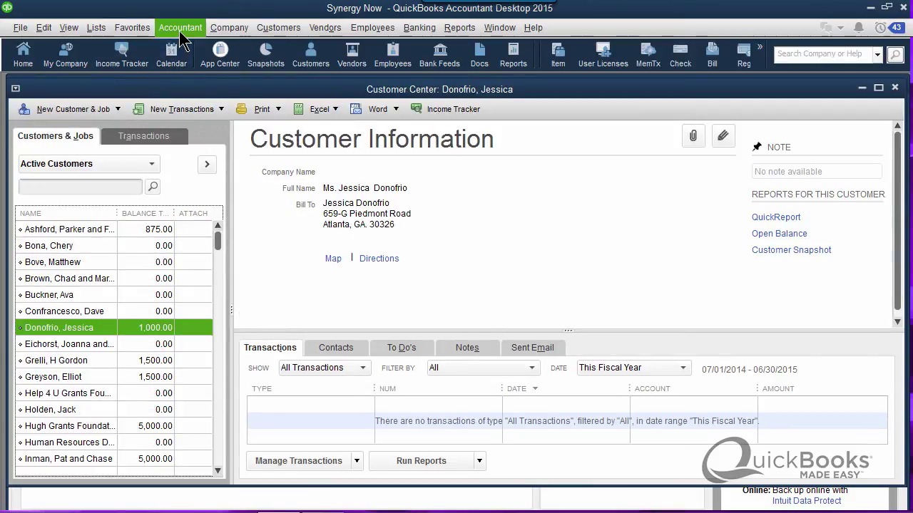
Close the Customer Center and review the Postage and Delivery expense account's details in the Chart of Accounts
key(Escape)
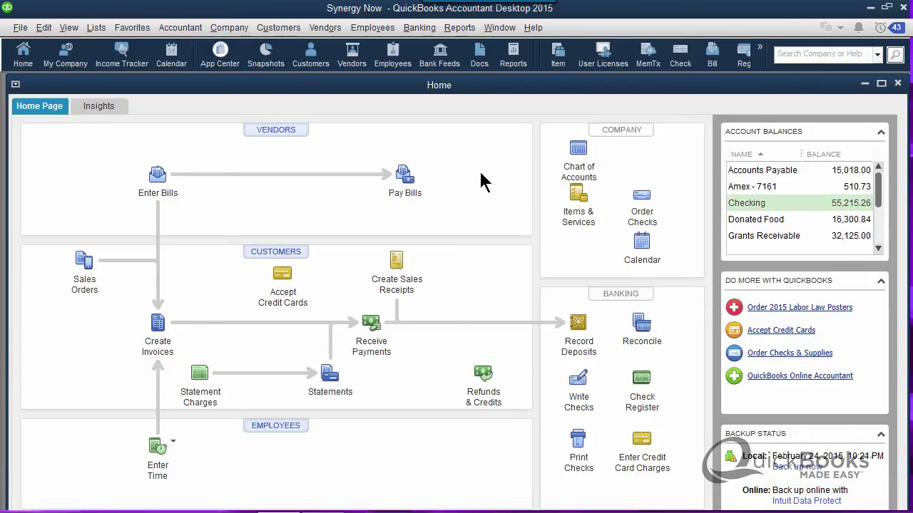
click(579, 152)
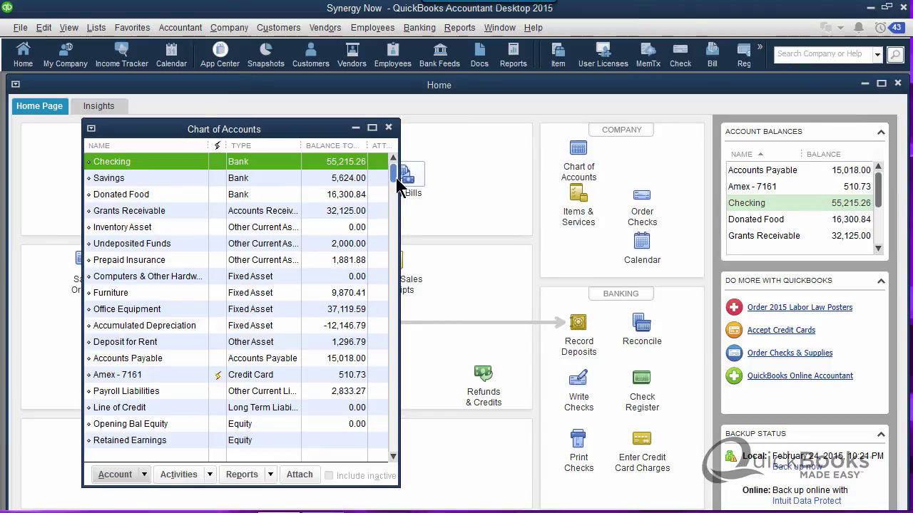
drag(397, 184, 394, 291)
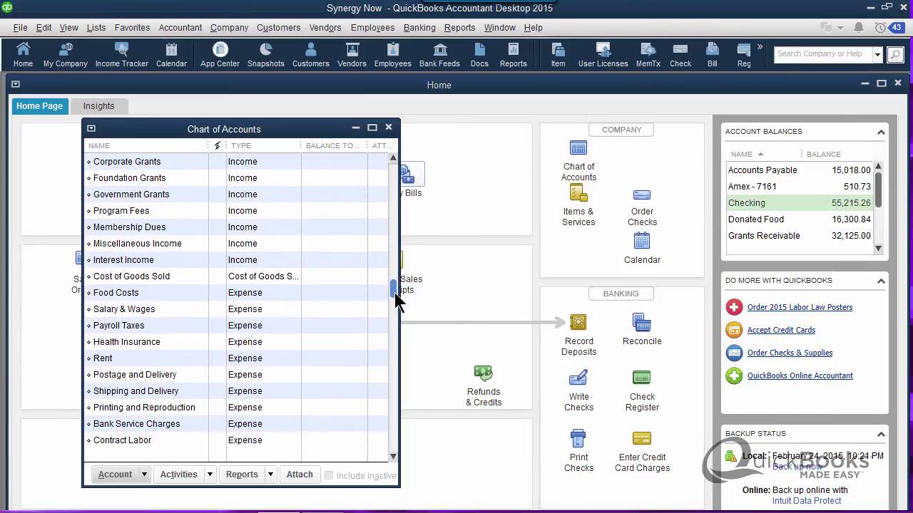
click(179, 377)
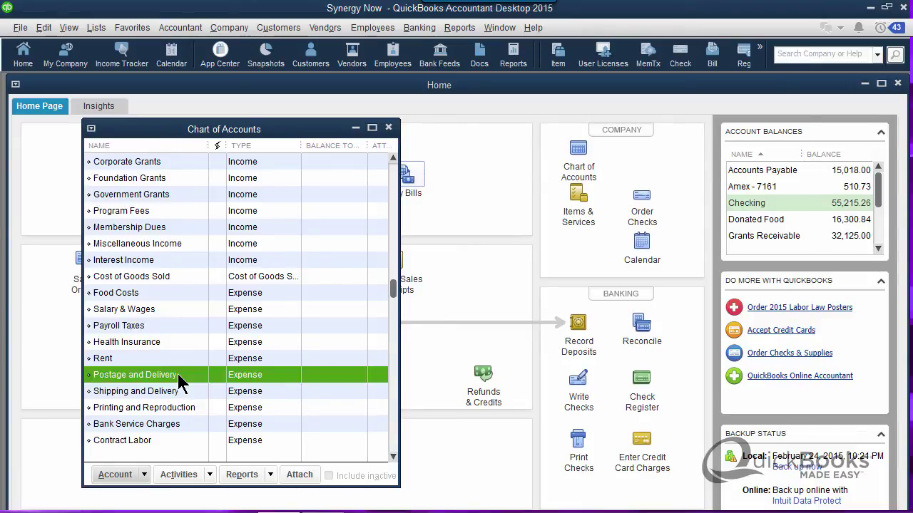
key(ctrl+e)
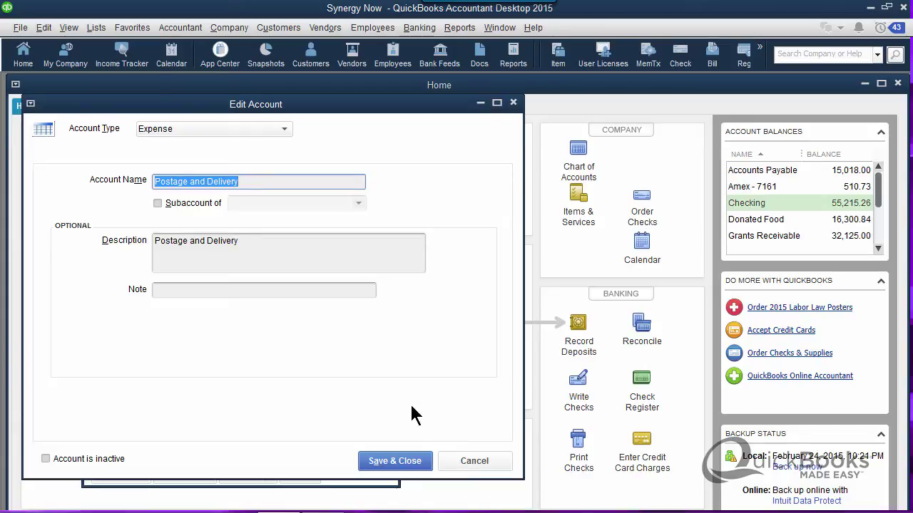
click(400, 461)
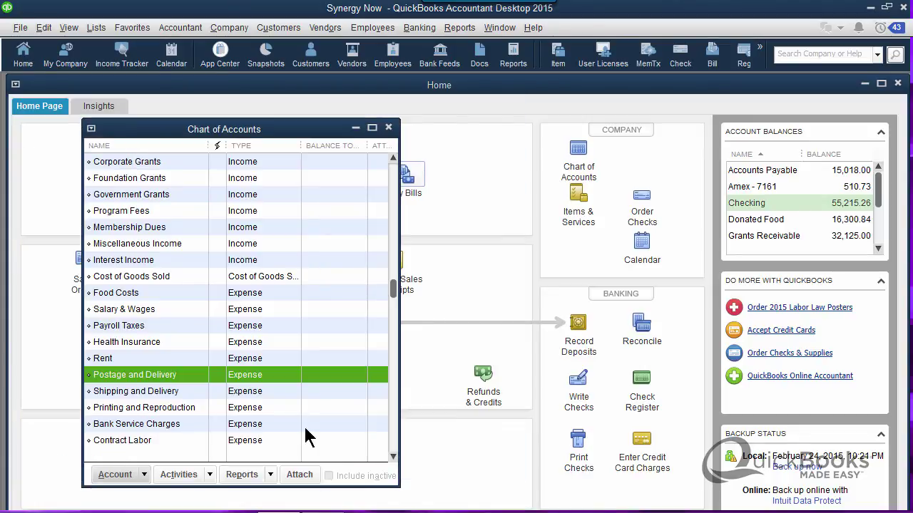
Rename the Shipping and Delivery expense account as Postage and Delivery, merge the two accounts and close the Chart of Accounts
click(177, 392)
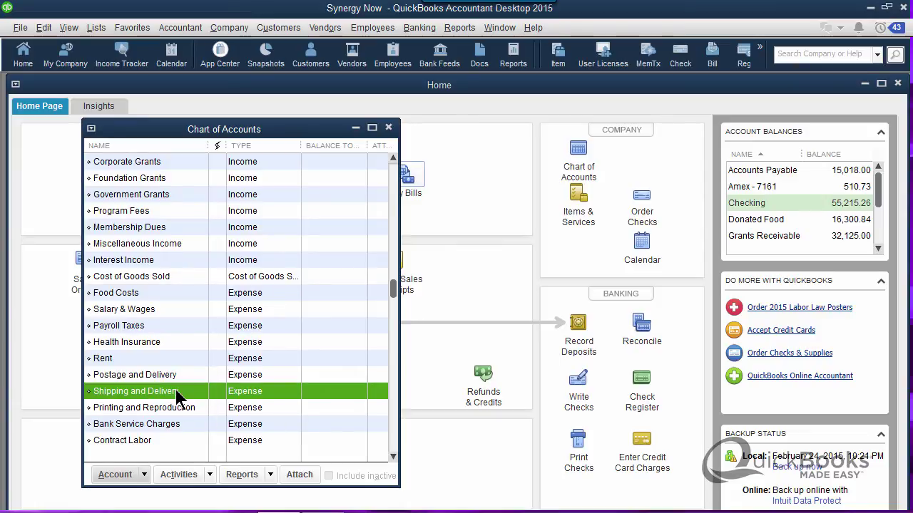
double_click(175, 390)
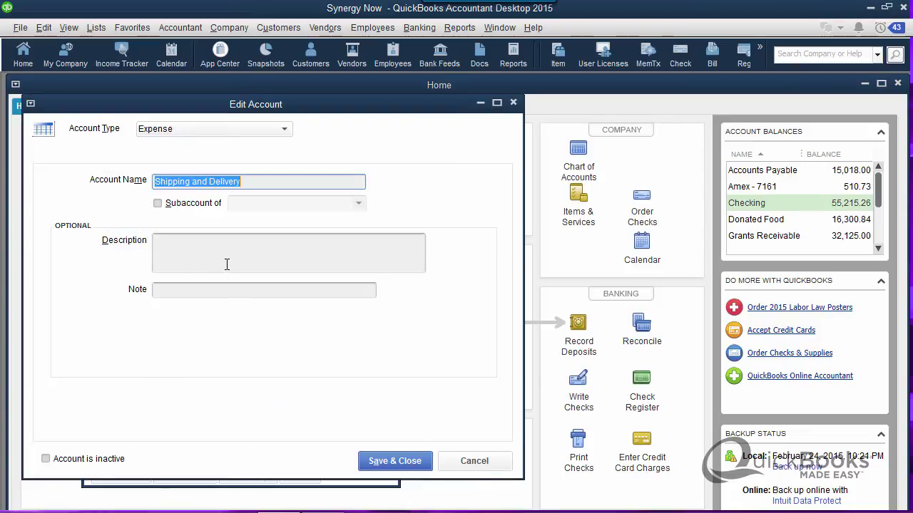
text(Postage and Delivery)
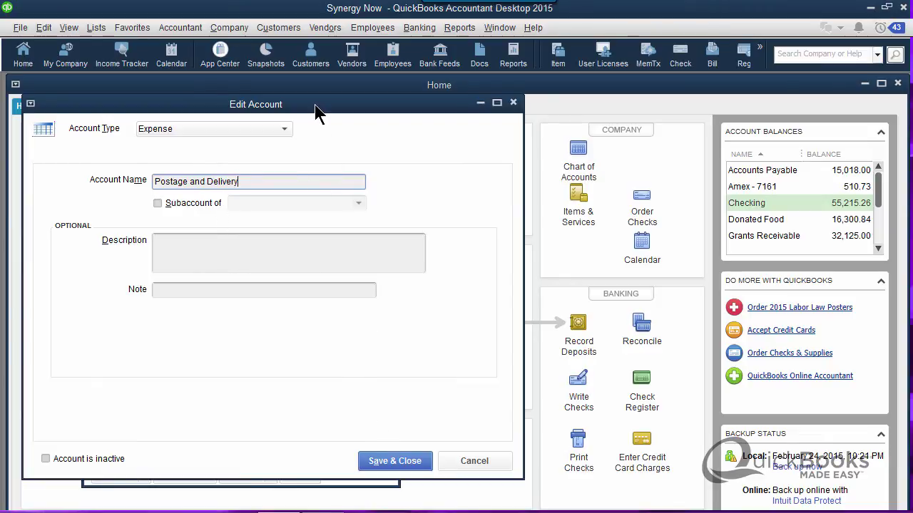
drag(340, 102, 667, 81)
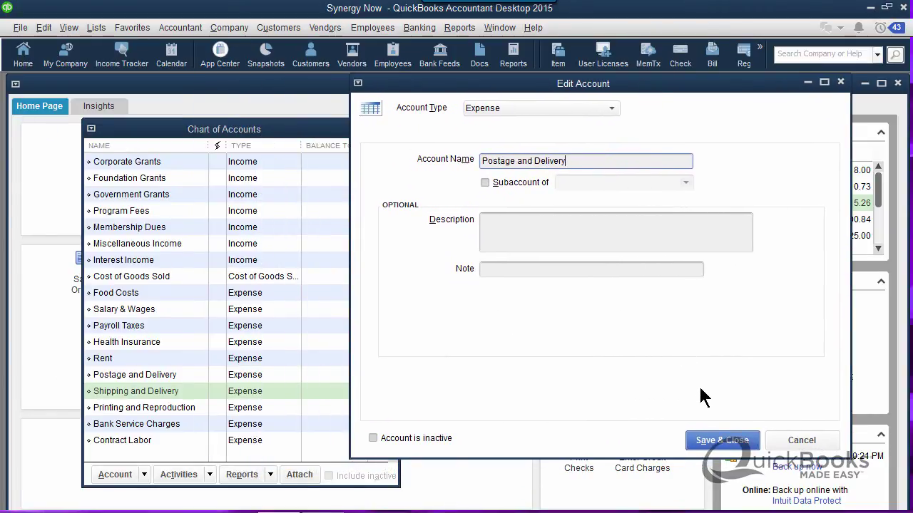
click(716, 445)
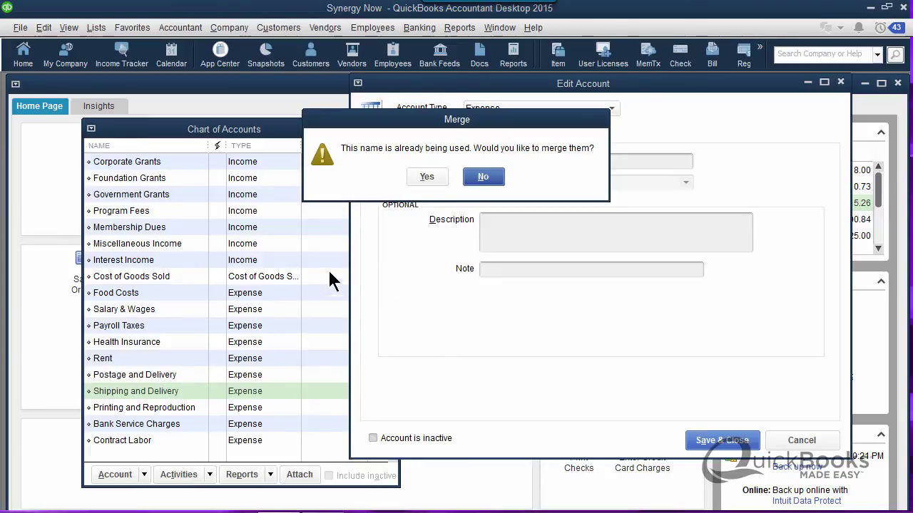
click(424, 177)
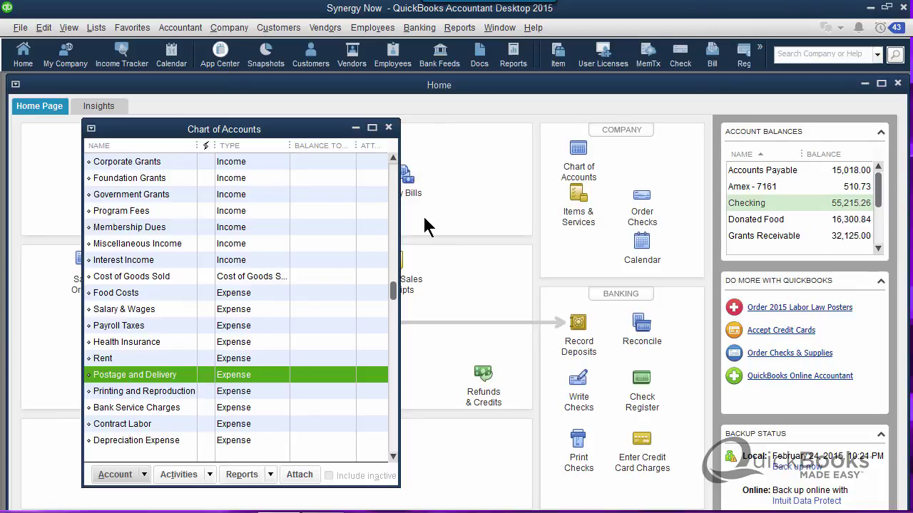
click(387, 128)
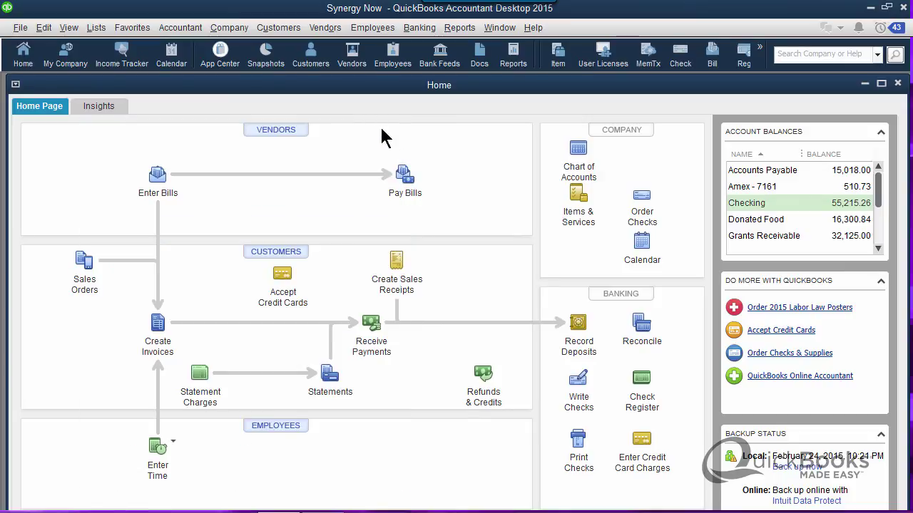